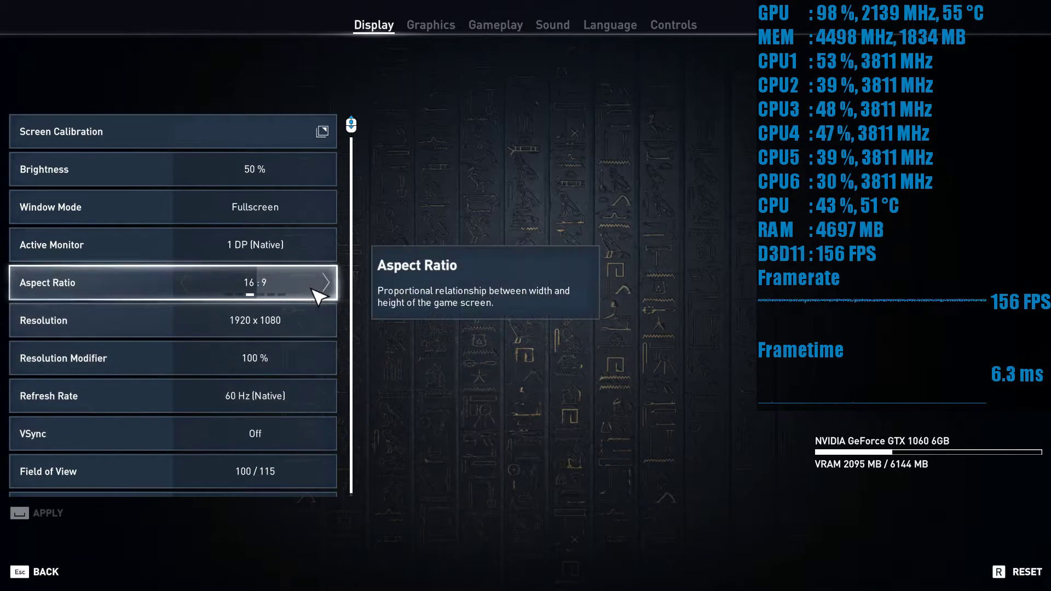
Try other resolution and aspect ratio options in the game's display settings, including 1768 x 992 and 16:10
left_click(186, 321)
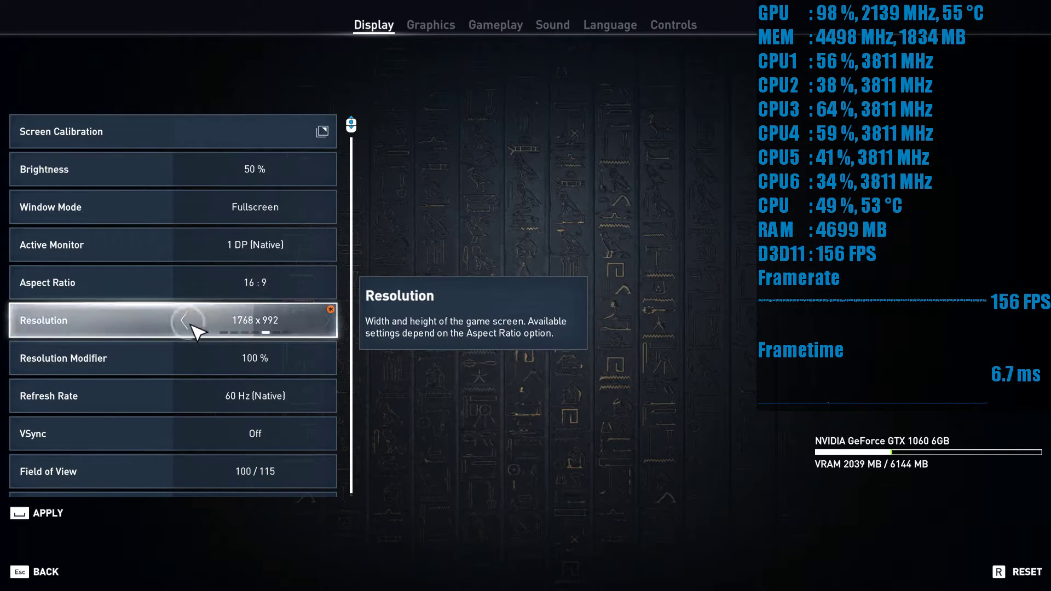
left_click(329, 322)
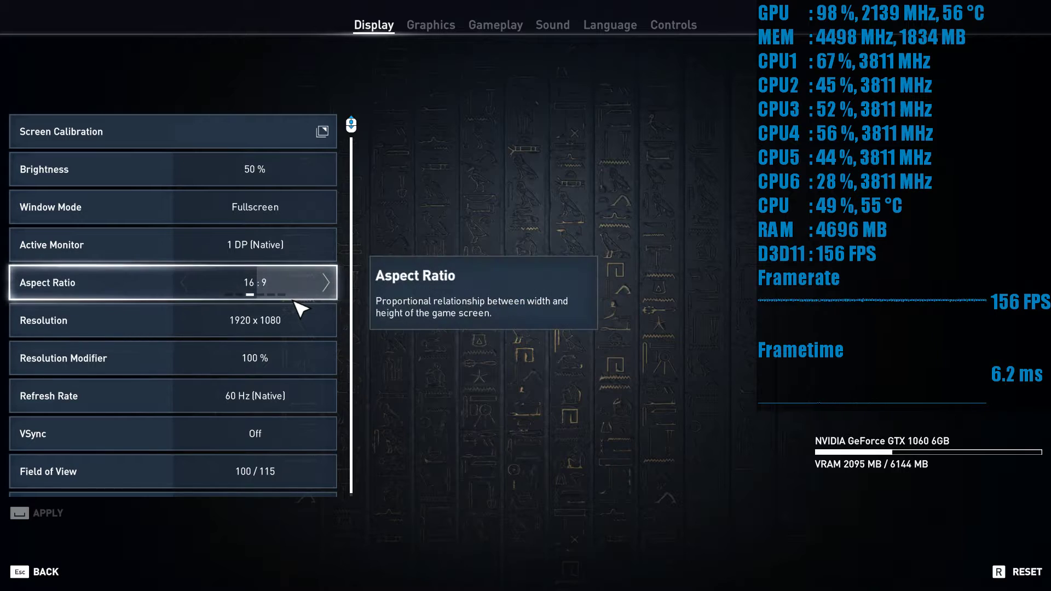
left_click(324, 283)
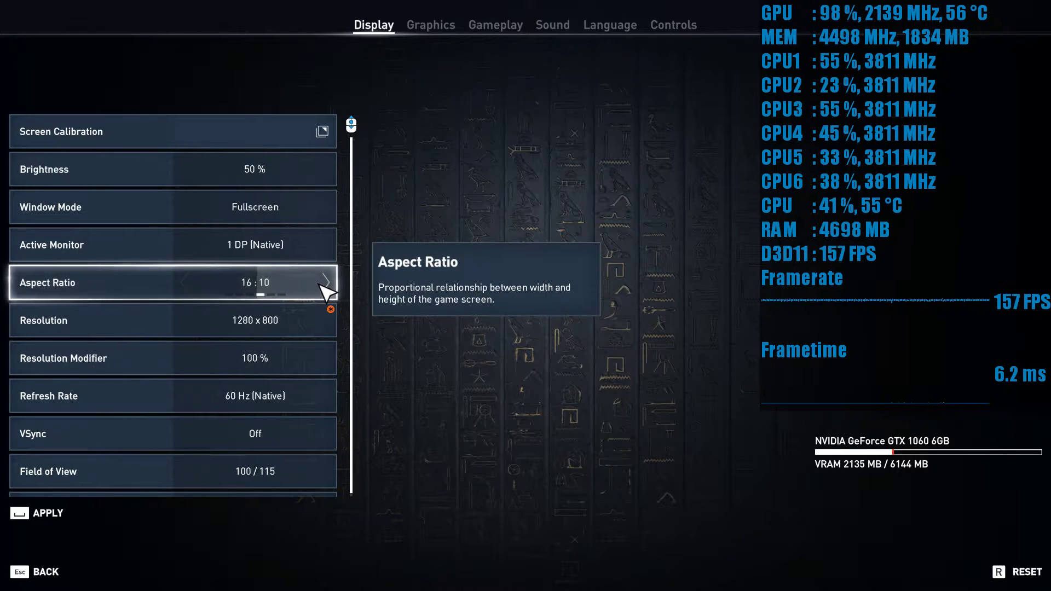
left_click(320, 284)
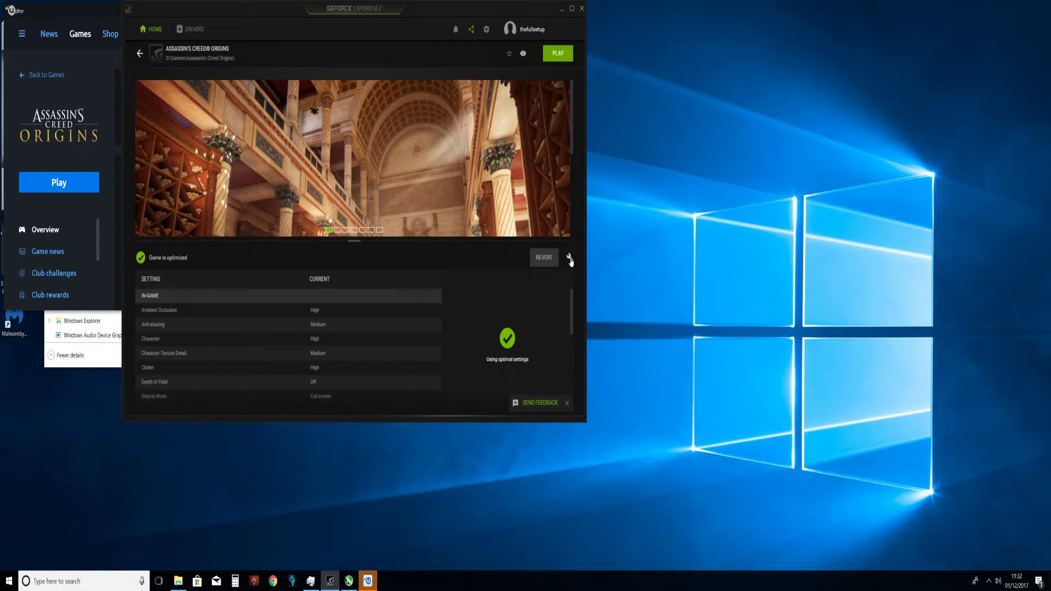
In GeForce Experience, reopen Assassin's Creed Origins from the games library and bring up its custom optimization settings
left_click(139, 53)
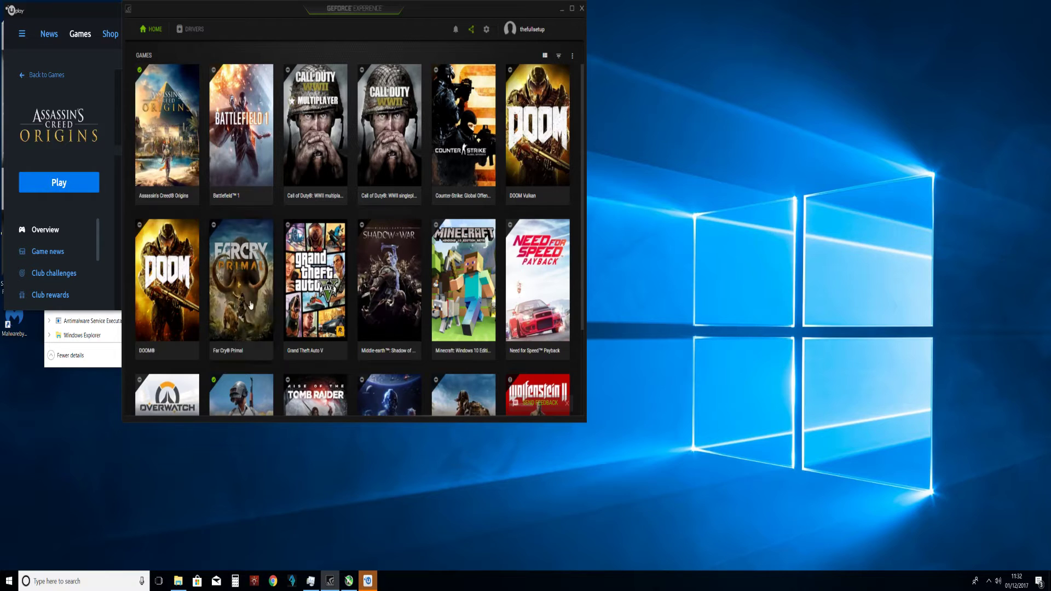
left_click(172, 147)
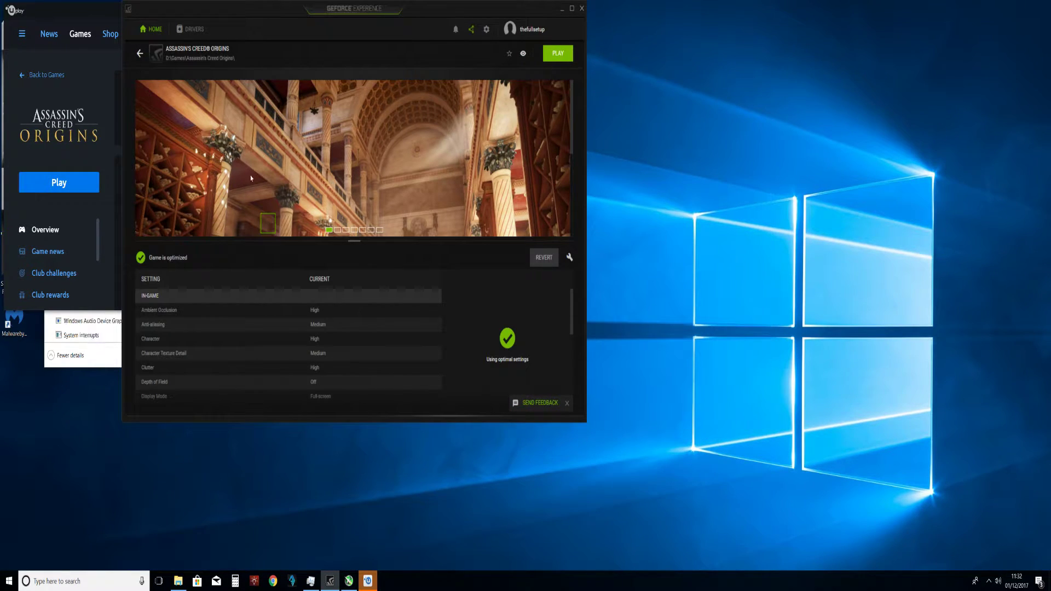
left_click(569, 258)
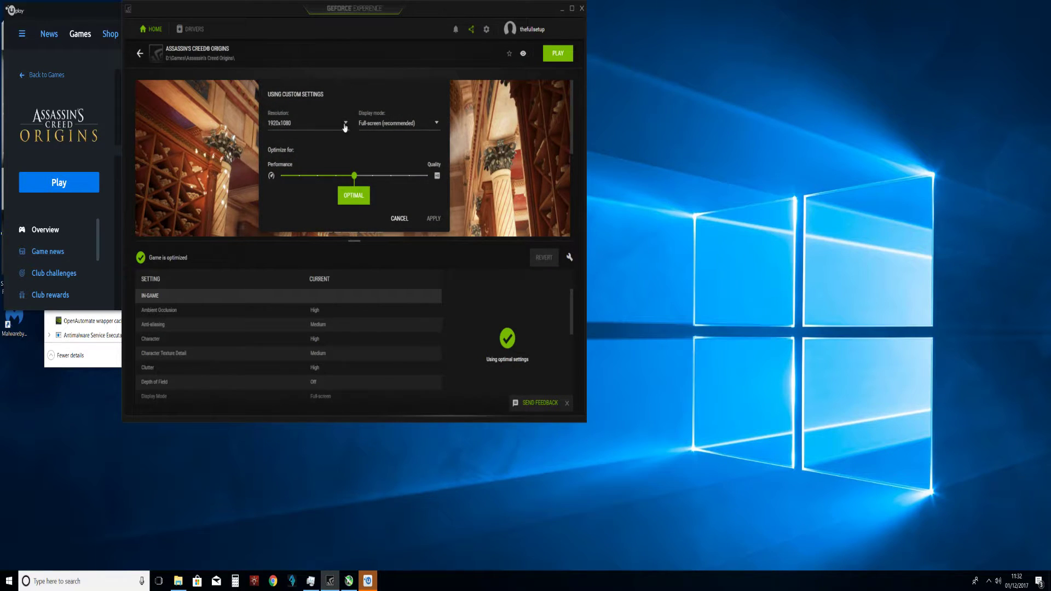
Set the custom resolution for Assassin's Creed Origins to 2560x1080 and apply it
left_click(345, 125)
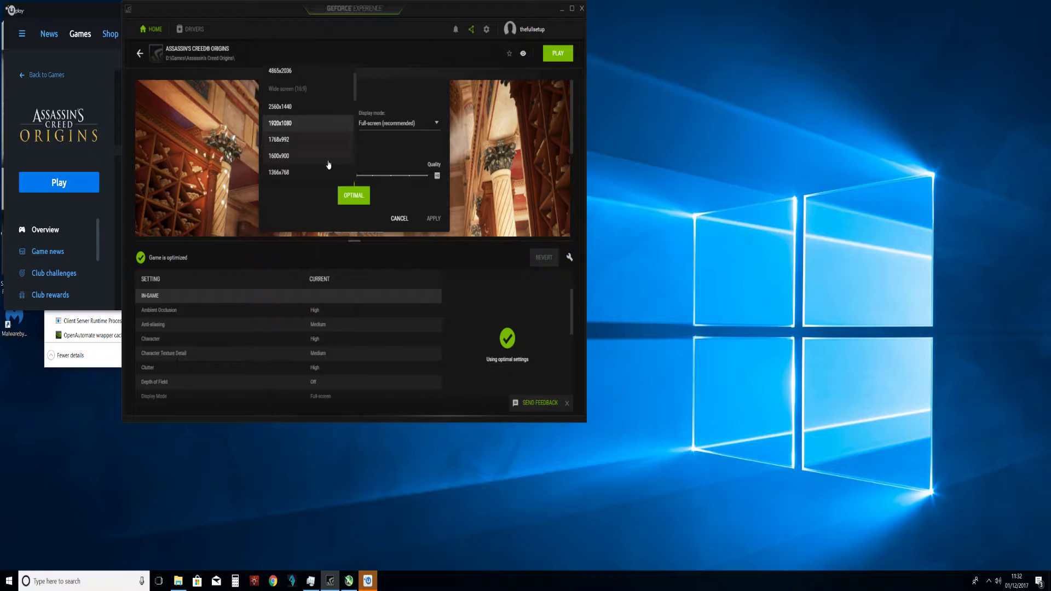
scroll(329, 163, "up", 2)
scroll(329, 164, "down", 5)
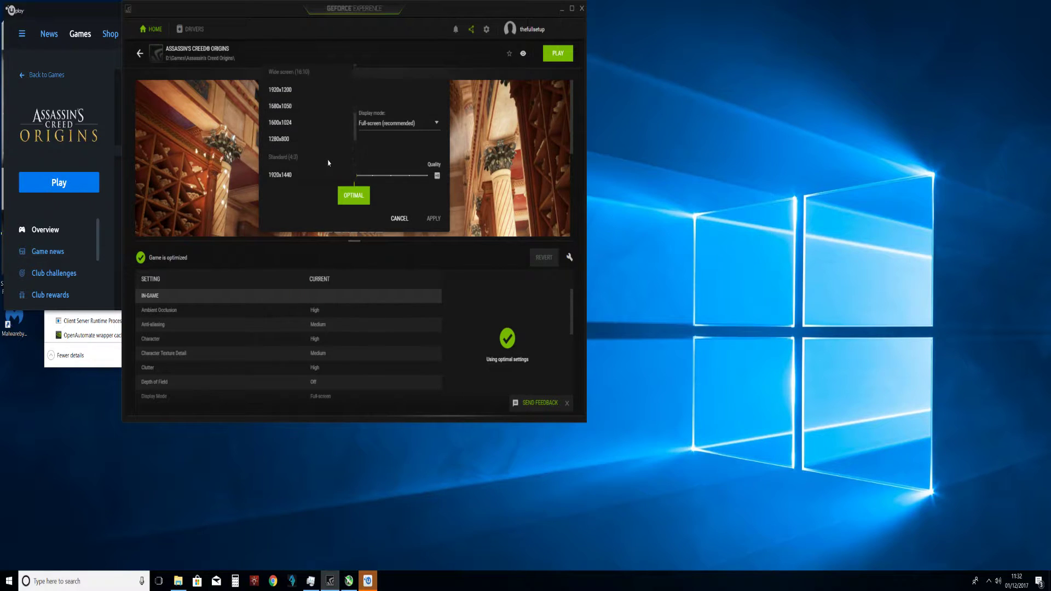
scroll(329, 163, "down", 3)
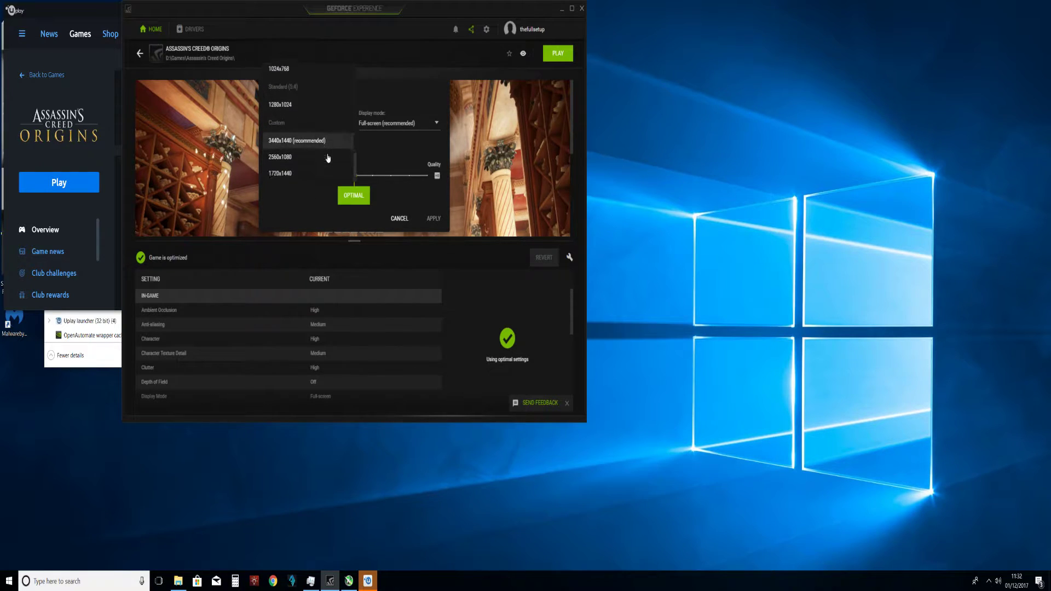
left_click(308, 158)
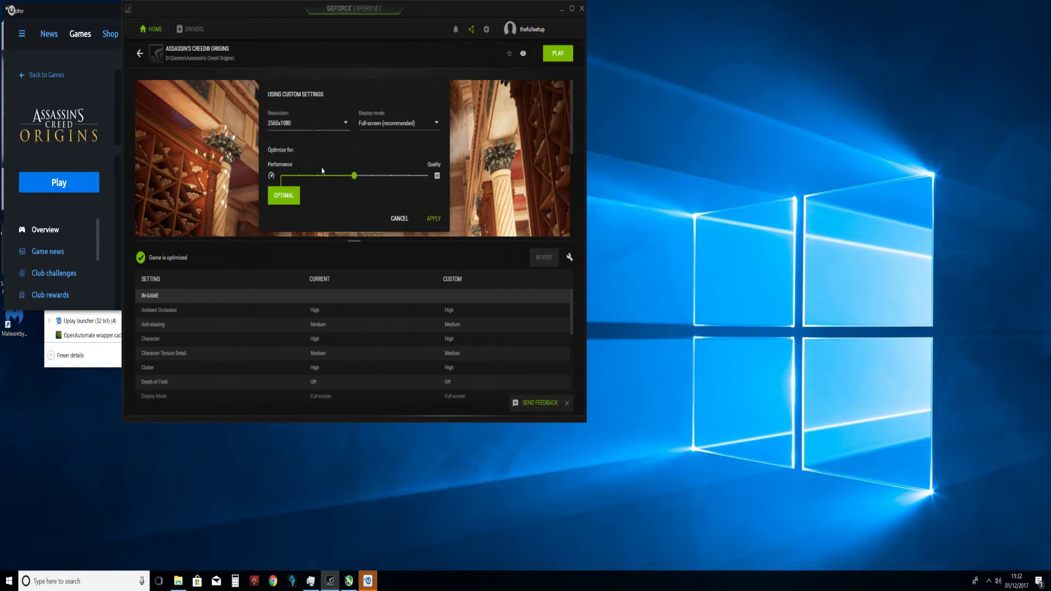
left_click(433, 219)
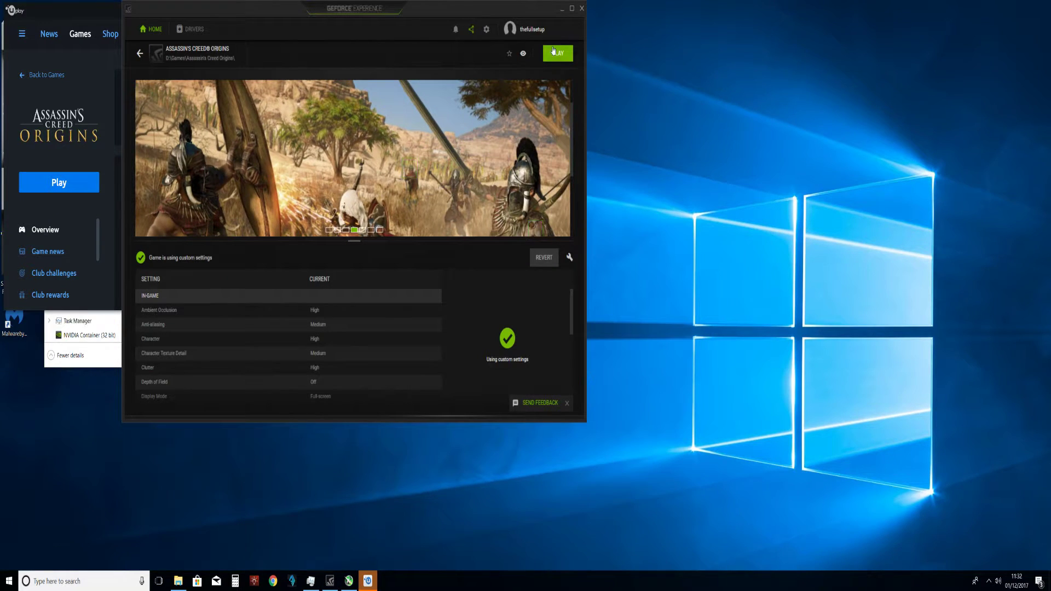
Launch Assassin's Creed Origins with GeForce Experience minimized and continue past the title screen to the main menu
left_click(553, 52)
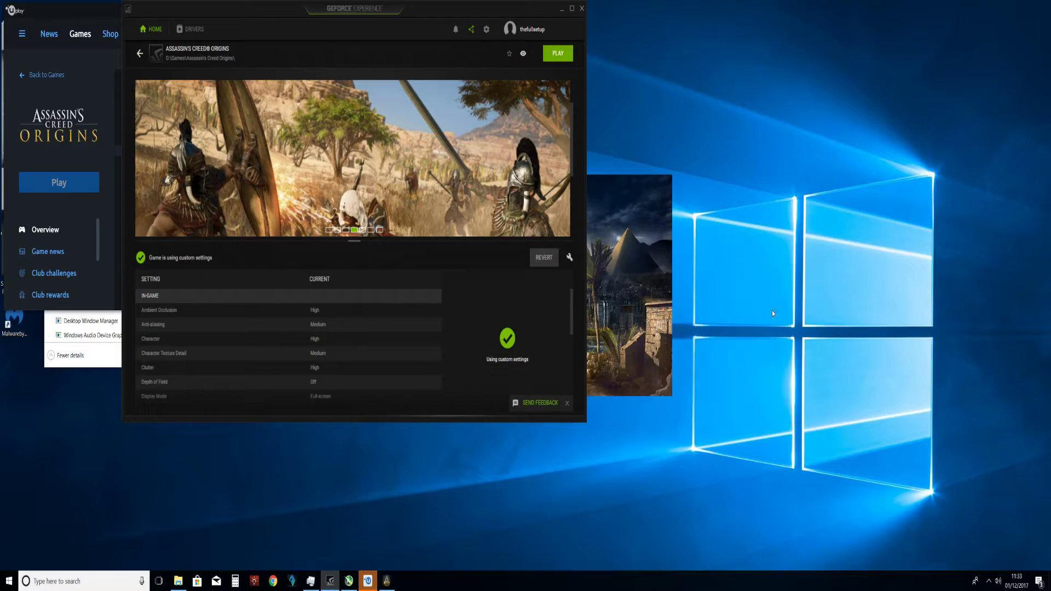
left_click(561, 11)
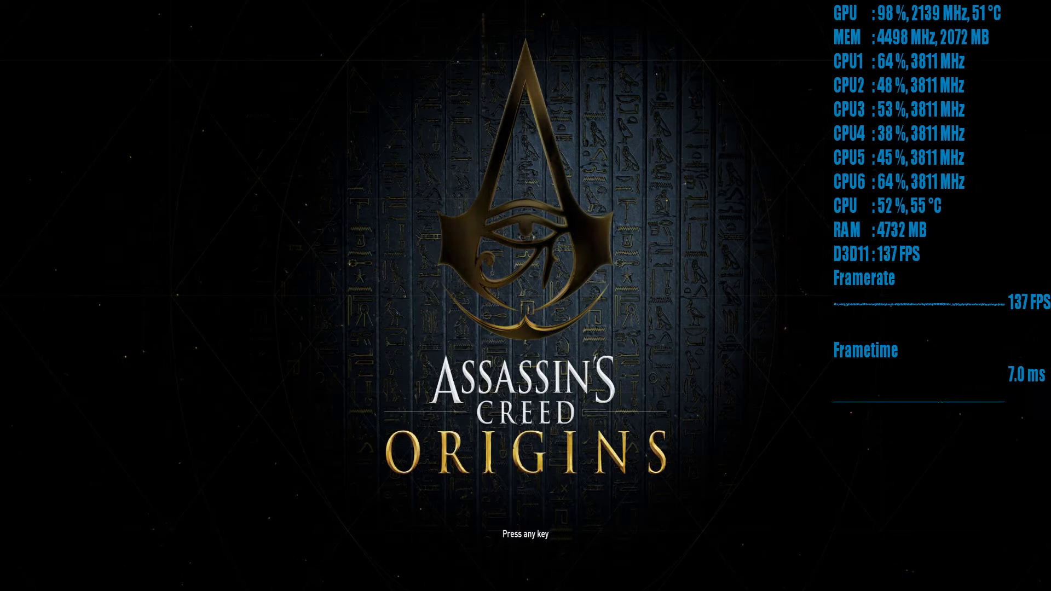
key("Return")
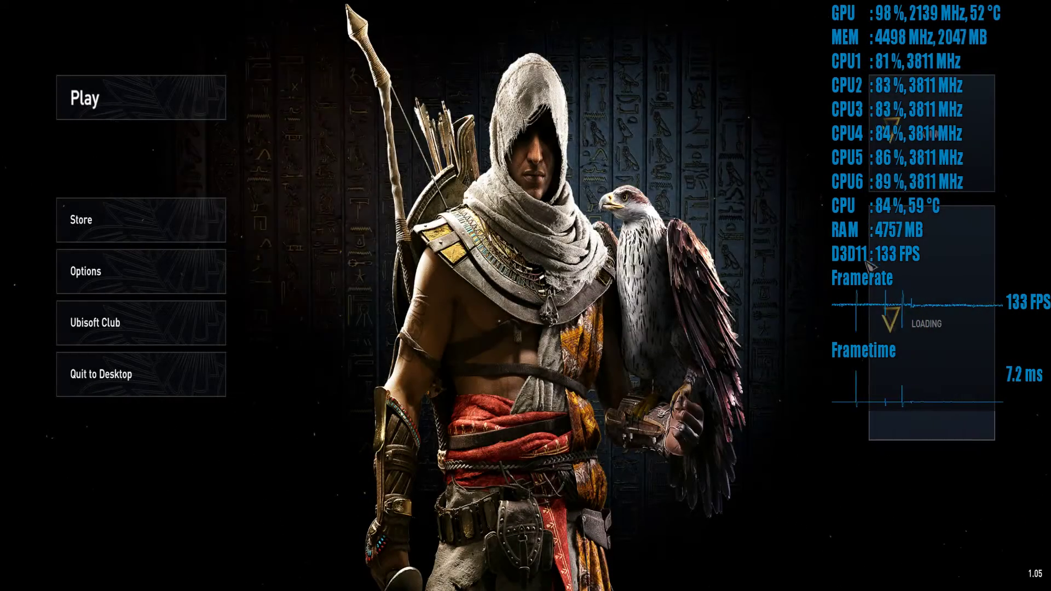
In the game's graphics options, set Graphic Quality to Very High, then apply the change with a game restart
left_click(170, 267)
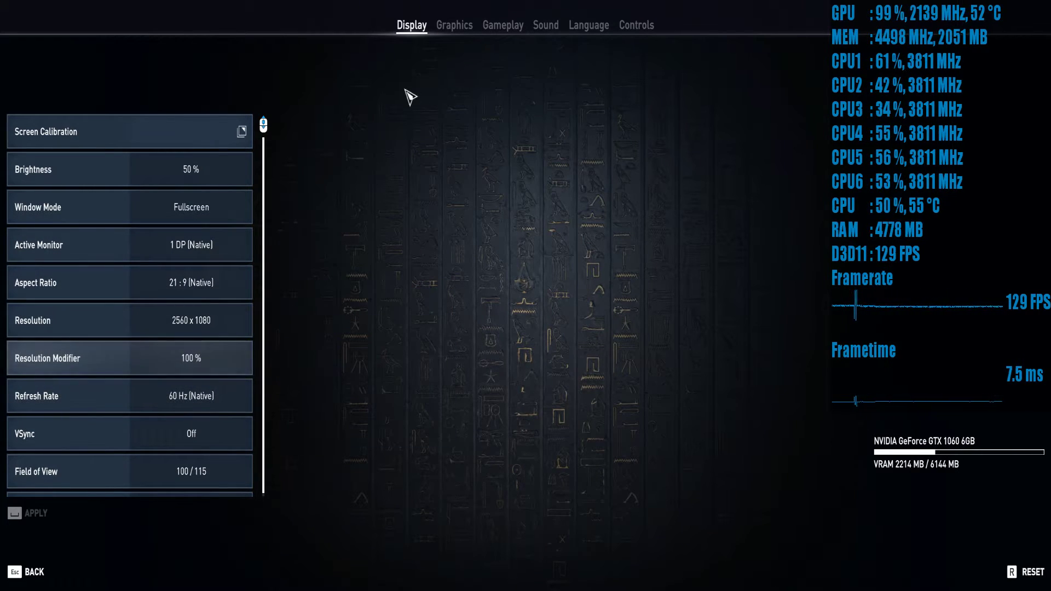
left_click(465, 32)
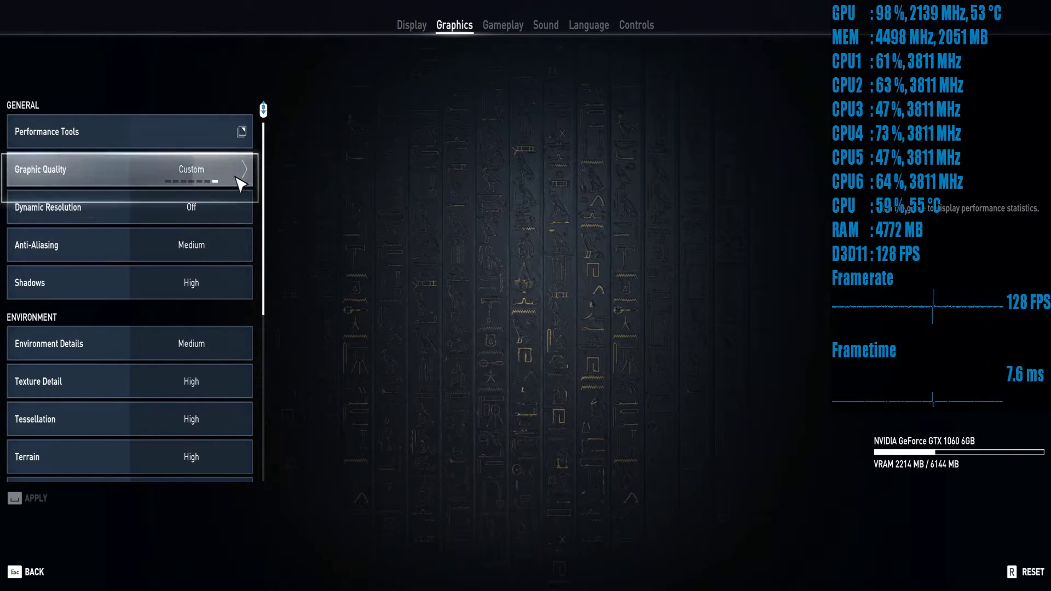
left_click(135, 171)
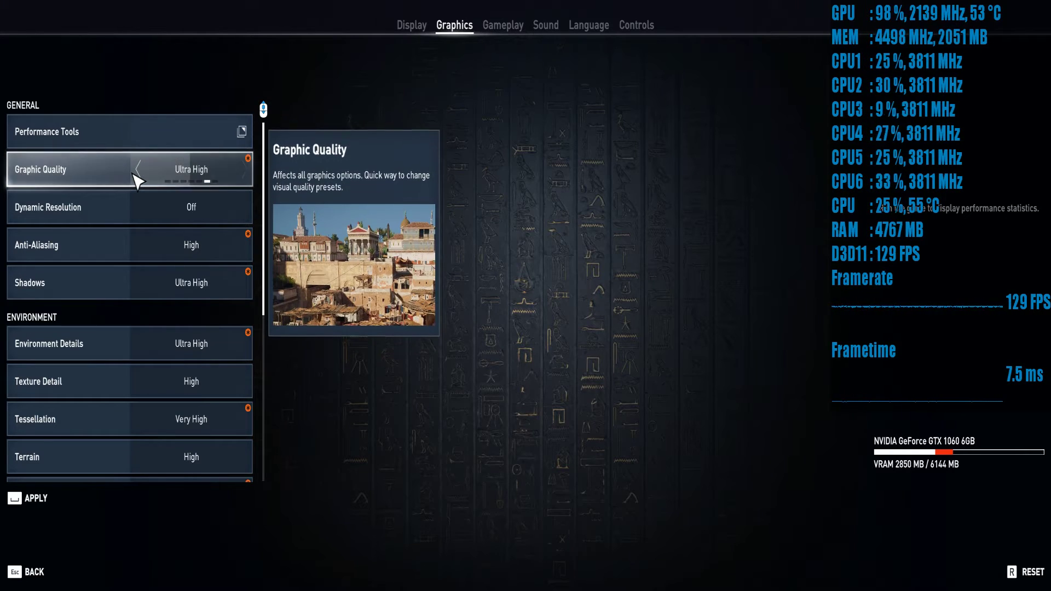
left_click(135, 172)
left_click(135, 172)
left_click(244, 172)
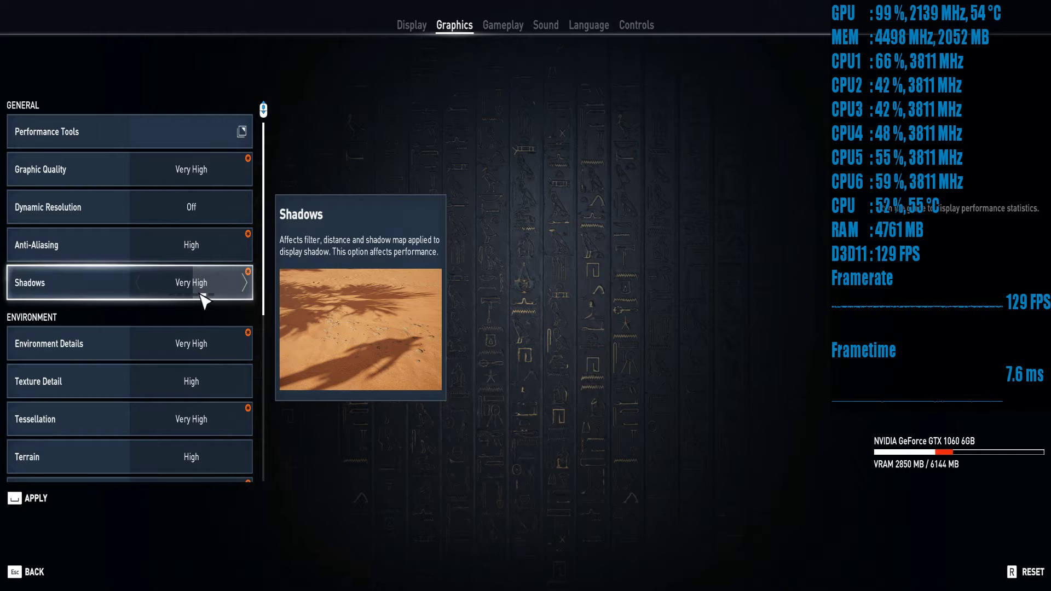
key("space")
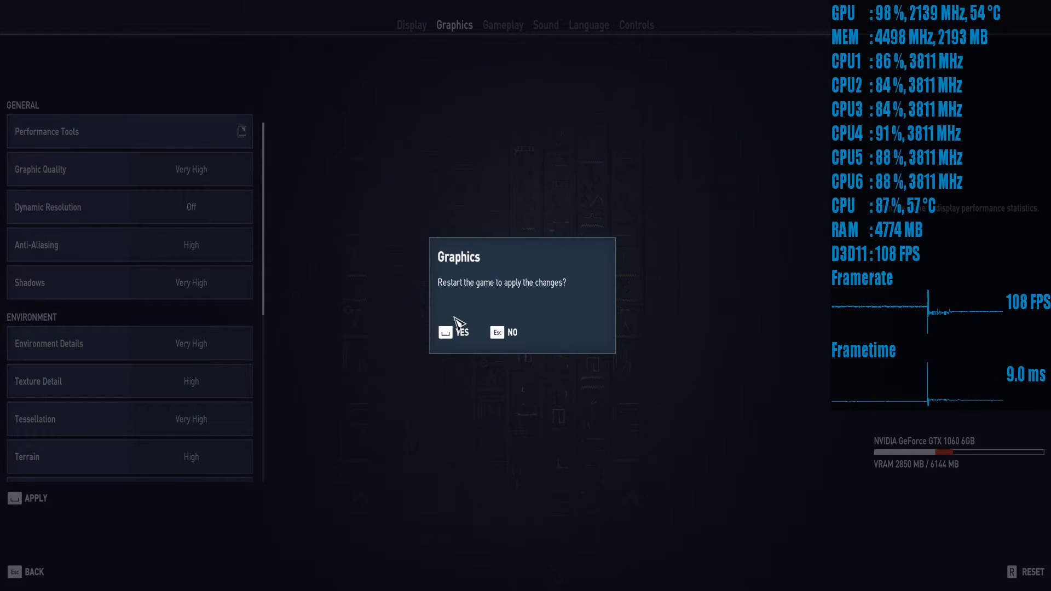
left_click(461, 335)
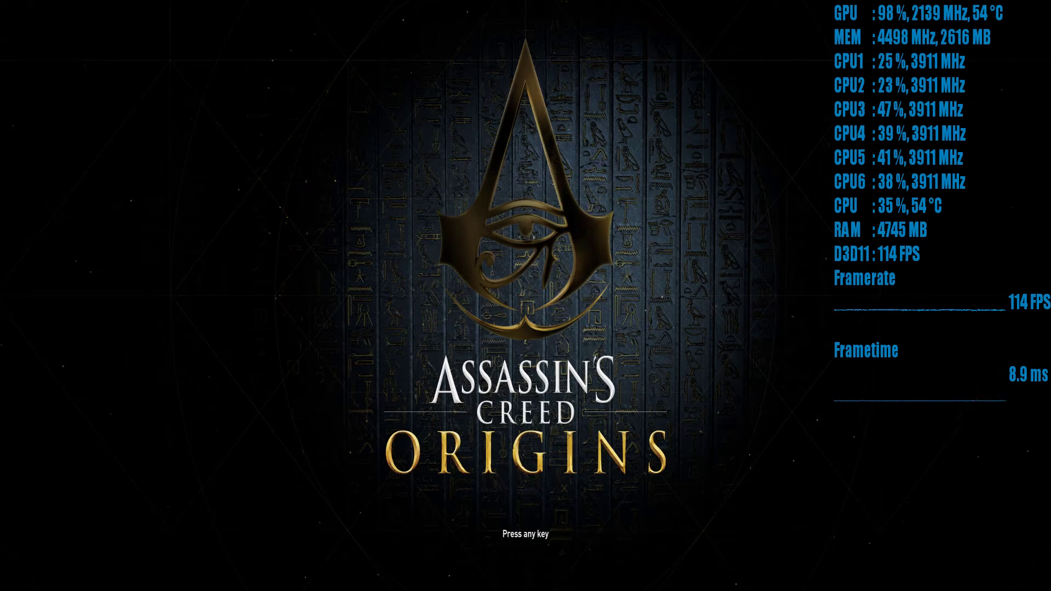
Return to the game's options from the title screen and check the display and graphics settings
key("Return")
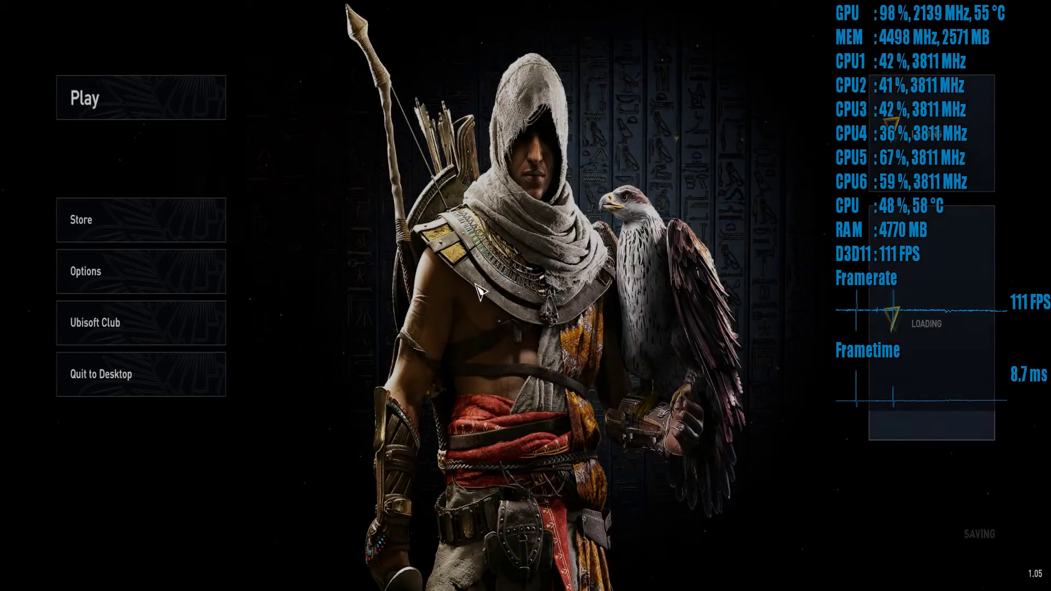
left_click(113, 275)
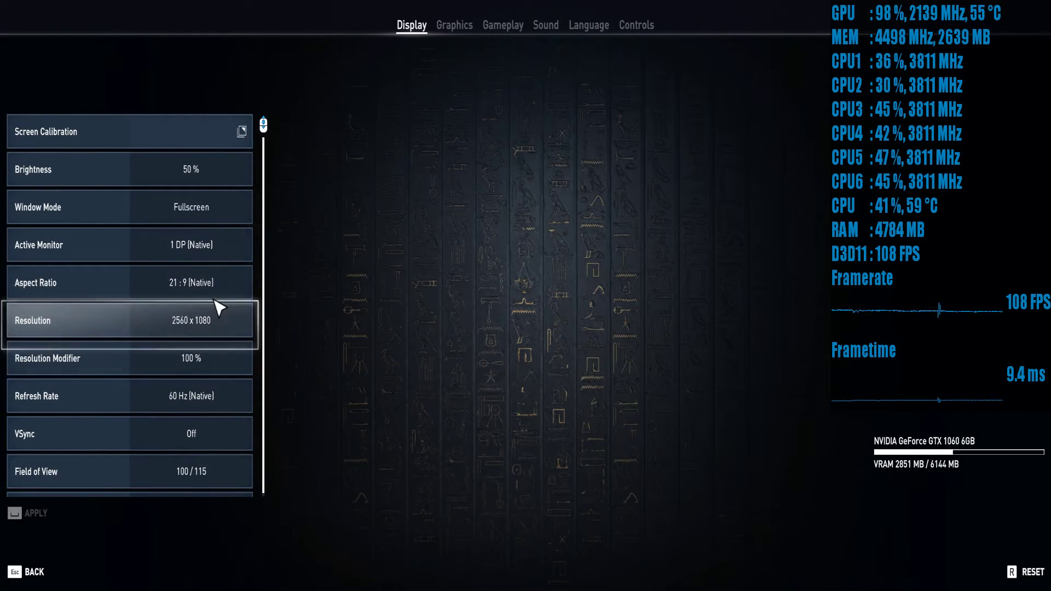
left_click(465, 22)
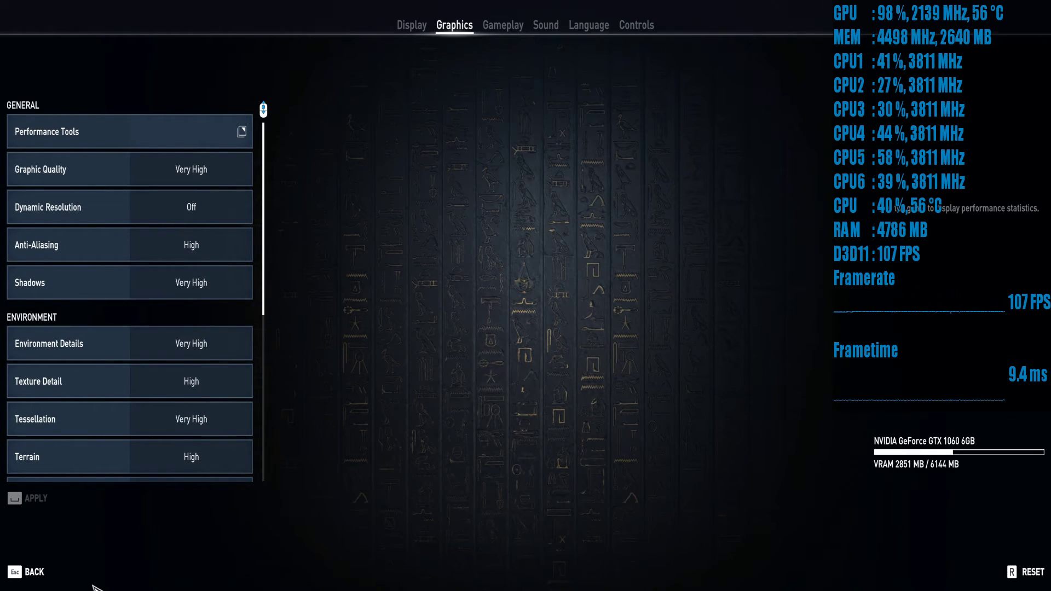
Raise the Field of View in the display options to 110
left_click(404, 28)
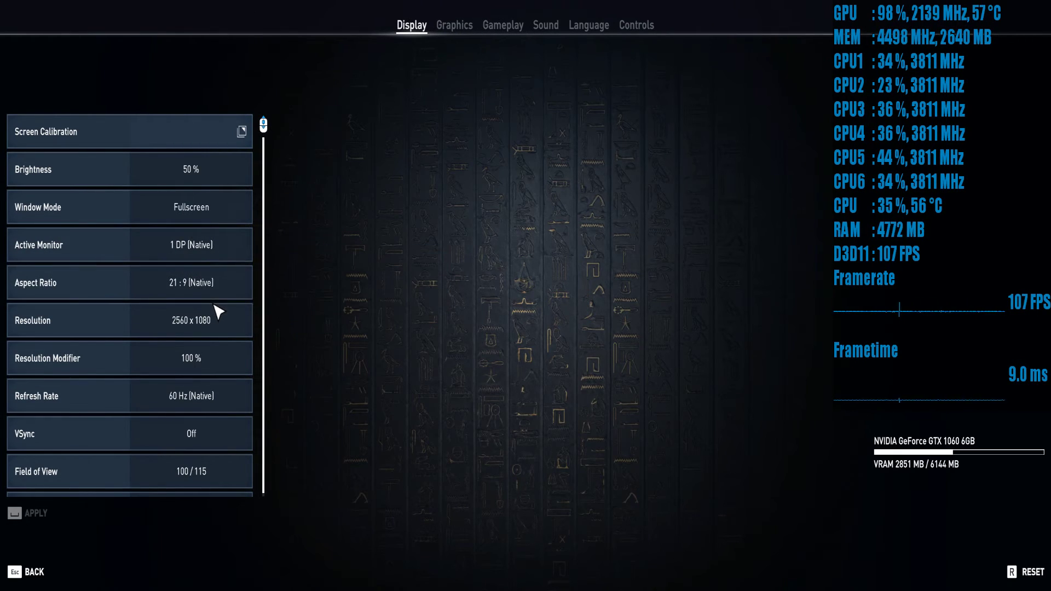
left_click(244, 470)
left_click(245, 469)
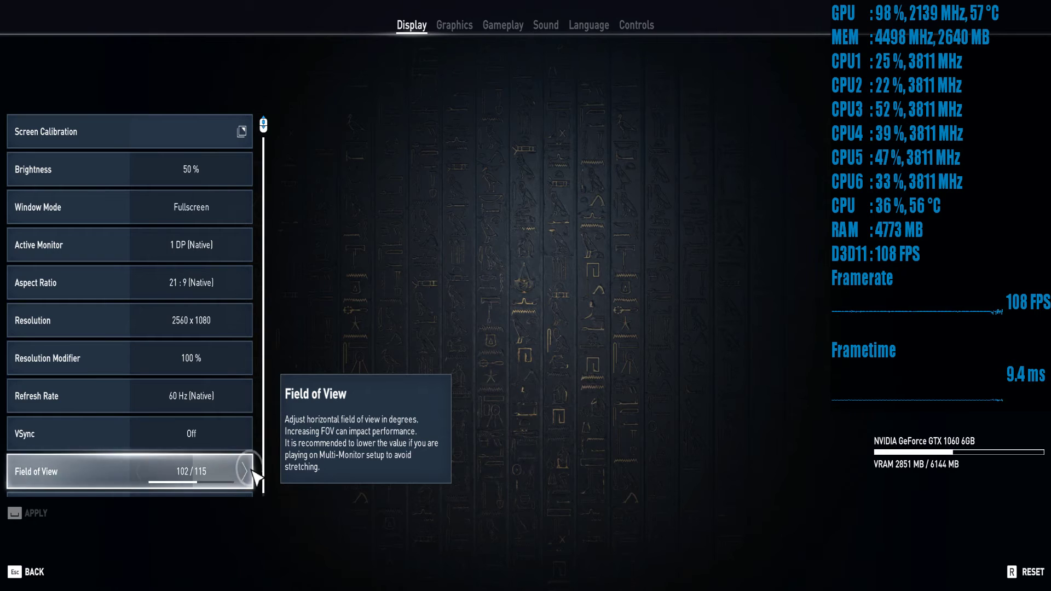
left_click(252, 469)
left_click(252, 470)
left_click(251, 470)
left_click(251, 470)
left_click(251, 470)
left_click(251, 470)
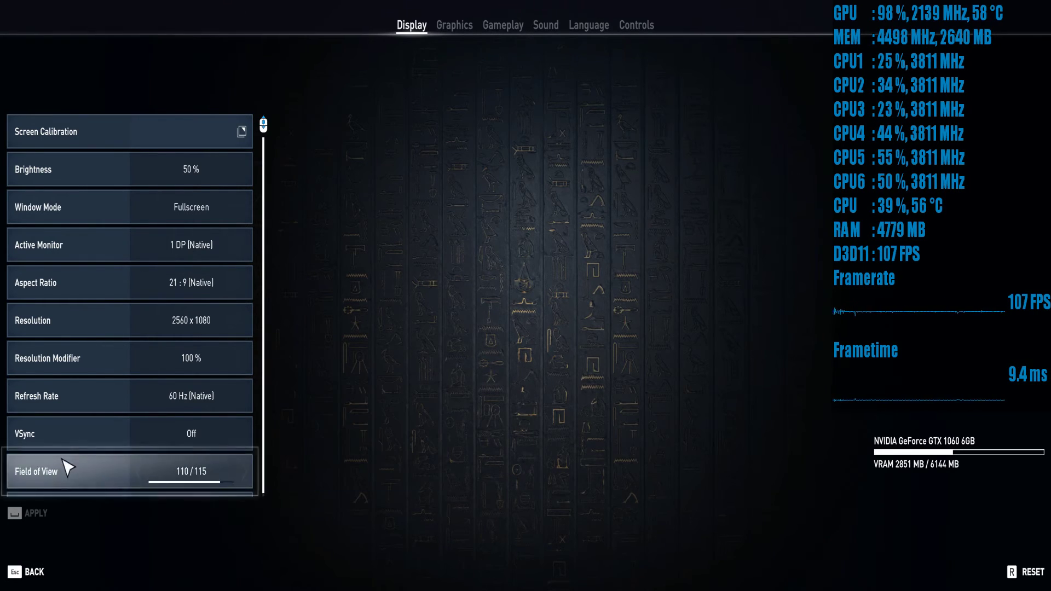
left_click(30, 513)
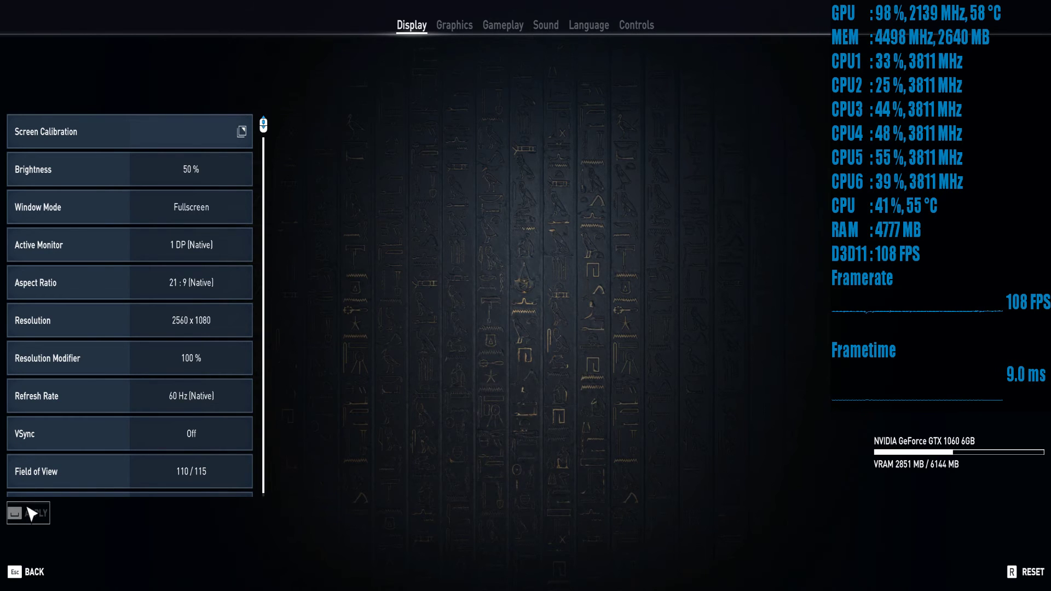